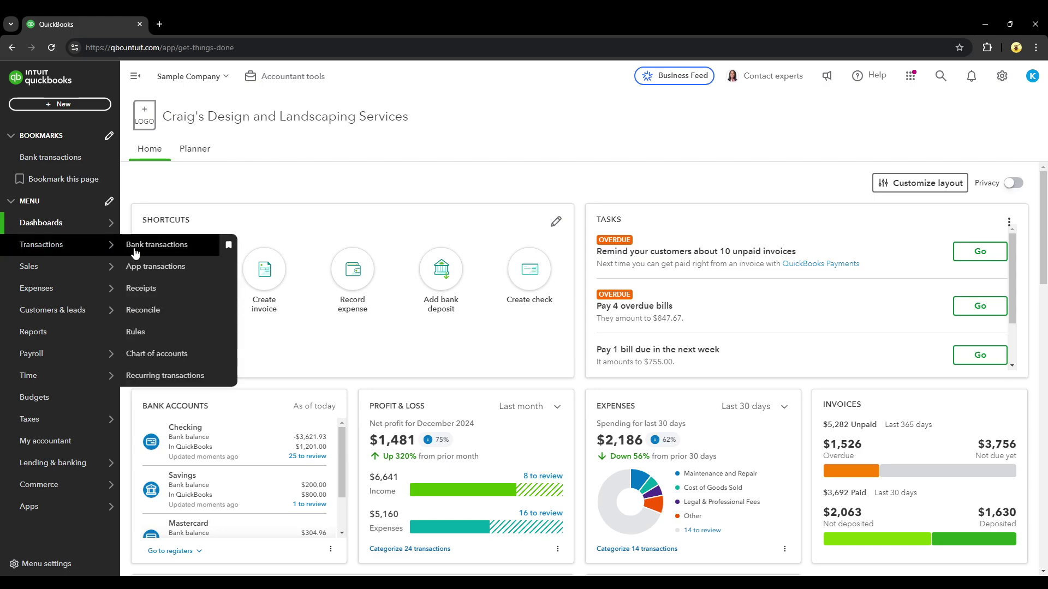
Open the Checking bank transactions awaiting review
{"action": "left_click", "coordinate": [135, 250]}
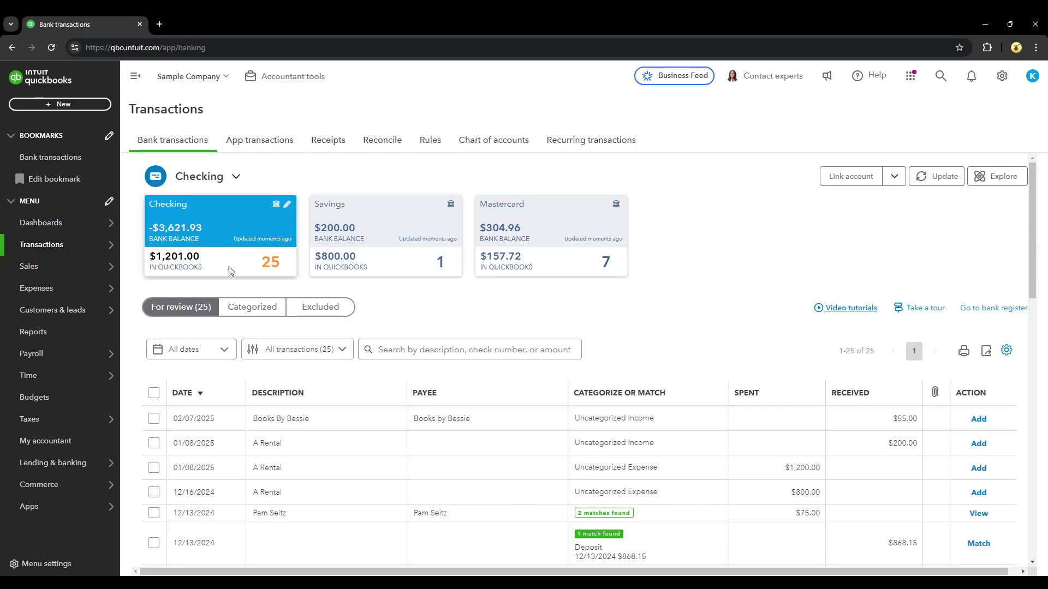
{"action": "scroll", "coordinate": [278, 287], "scroll_direction": "down", "scroll_amount": 2}
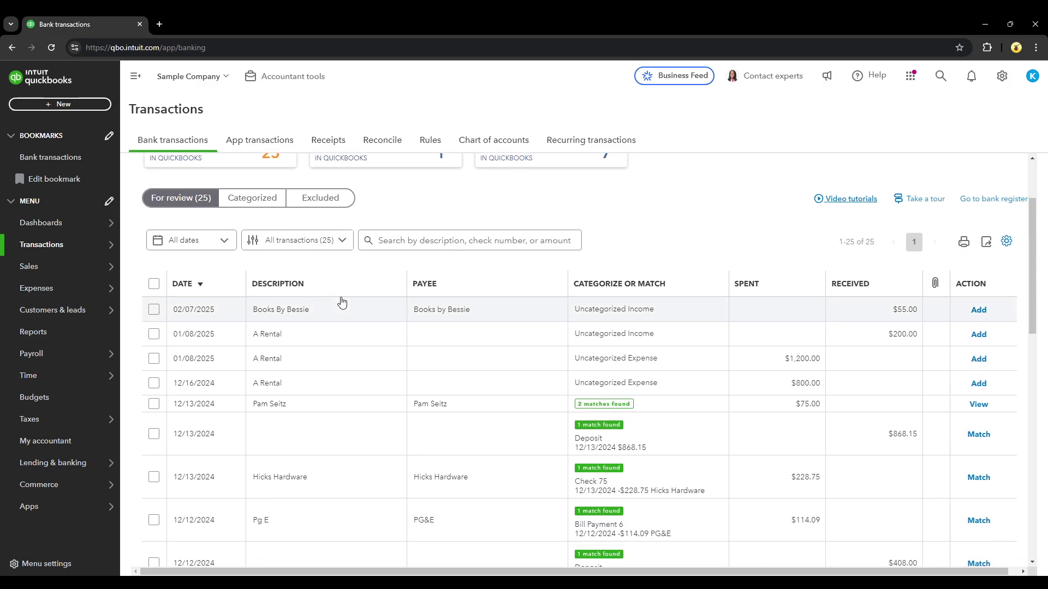
{"action": "scroll", "coordinate": [381, 360], "scroll_direction": "down", "scroll_amount": 1}
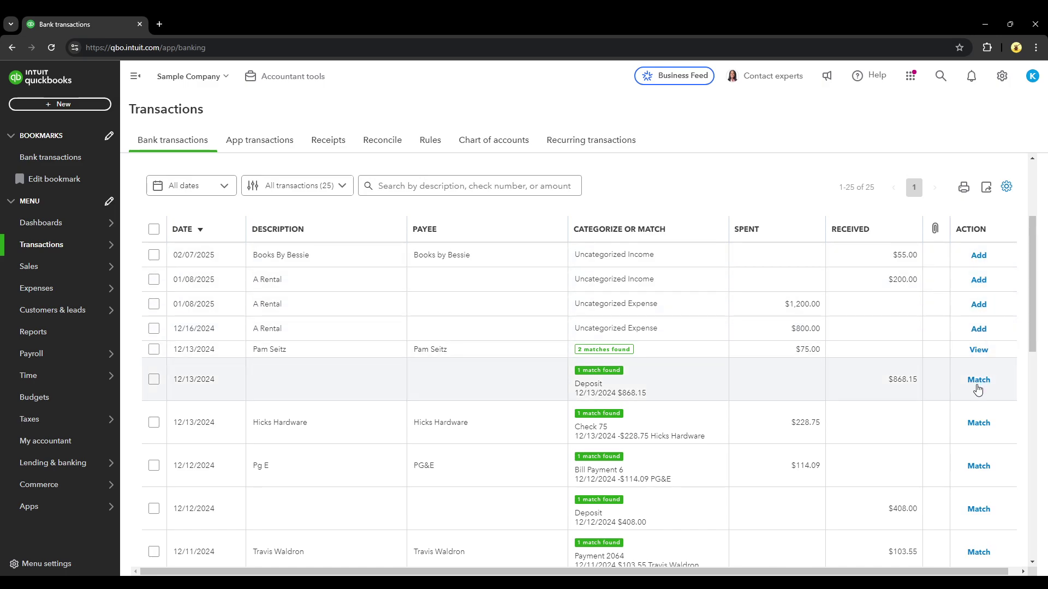
Expand the Pam Seitz $75 transaction and open its suggested match, Expense #76
{"action": "left_click", "coordinate": [497, 351]}
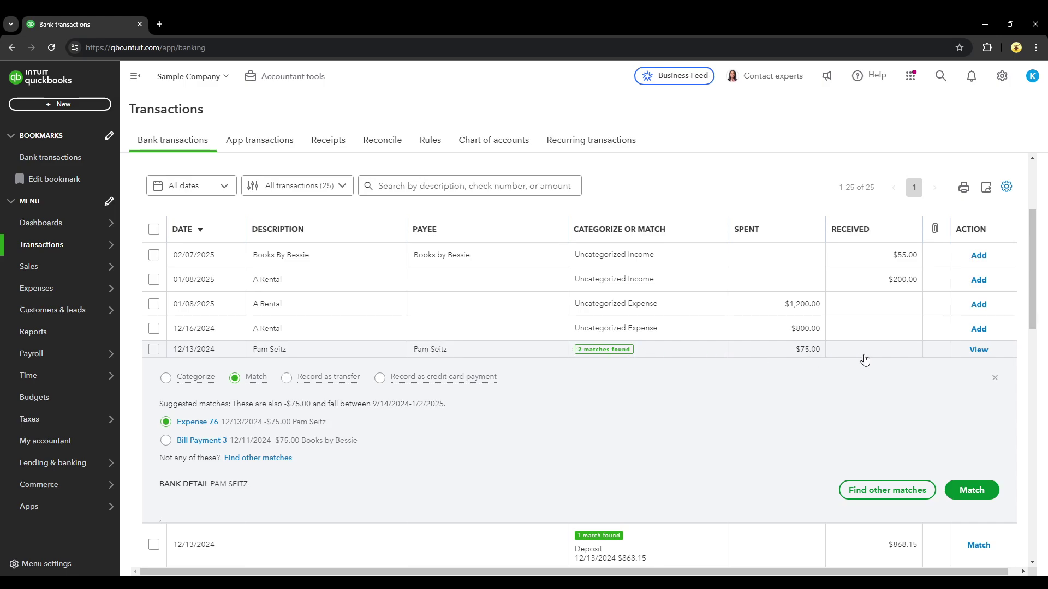
{"action": "left_click", "coordinate": [187, 425]}
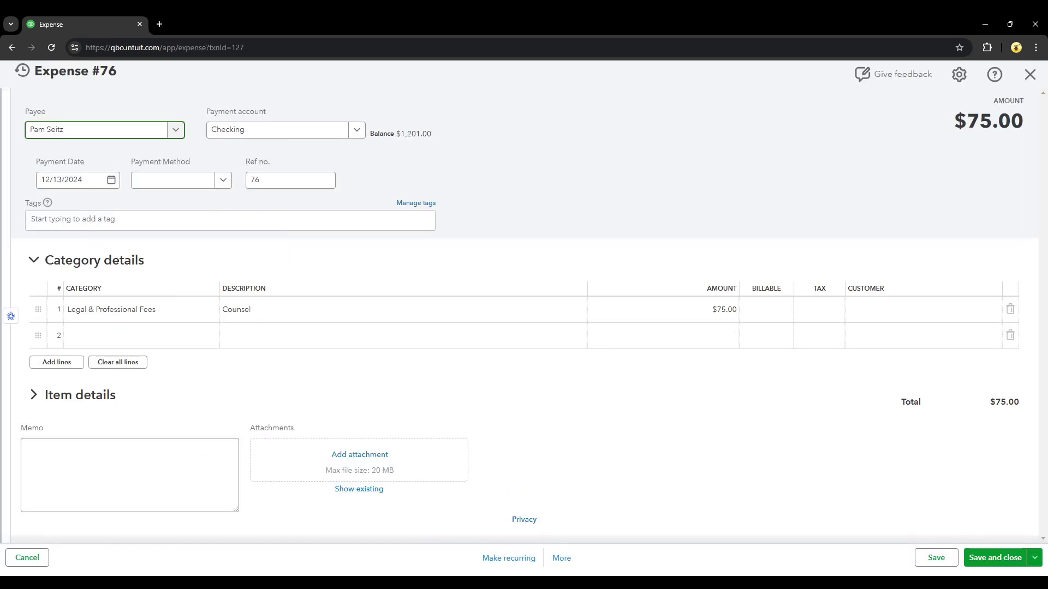
{"action": "left_click", "coordinate": [1030, 74]}
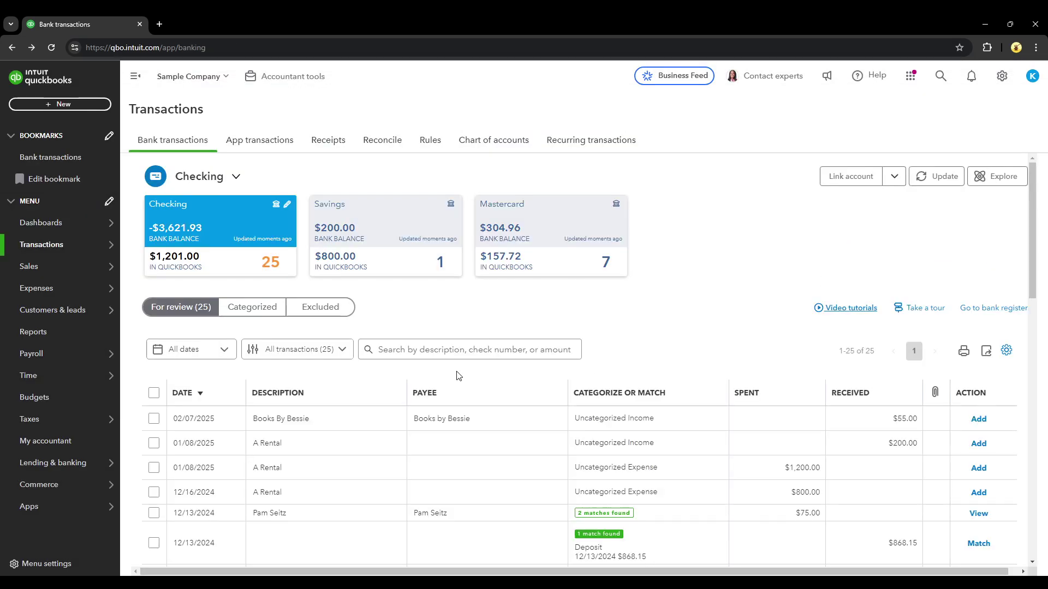
{"action": "scroll", "coordinate": [457, 375], "scroll_direction": "down", "scroll_amount": 1}
{"action": "left_click", "coordinate": [409, 403]}
{"action": "scroll", "coordinate": [400, 404], "scroll_direction": "down", "scroll_amount": 1}
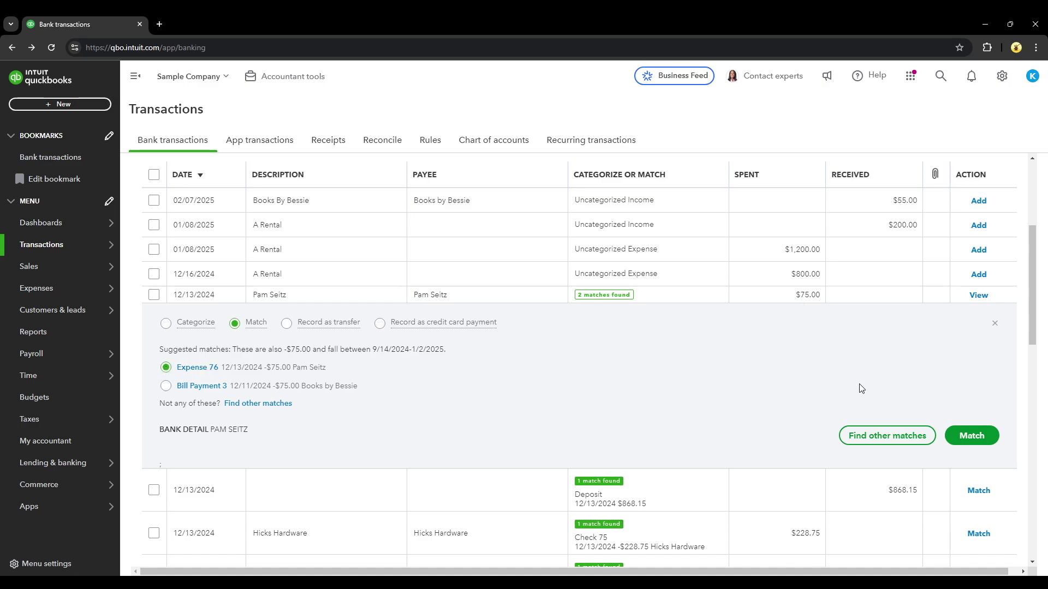
{"action": "left_click", "coordinate": [971, 435]}
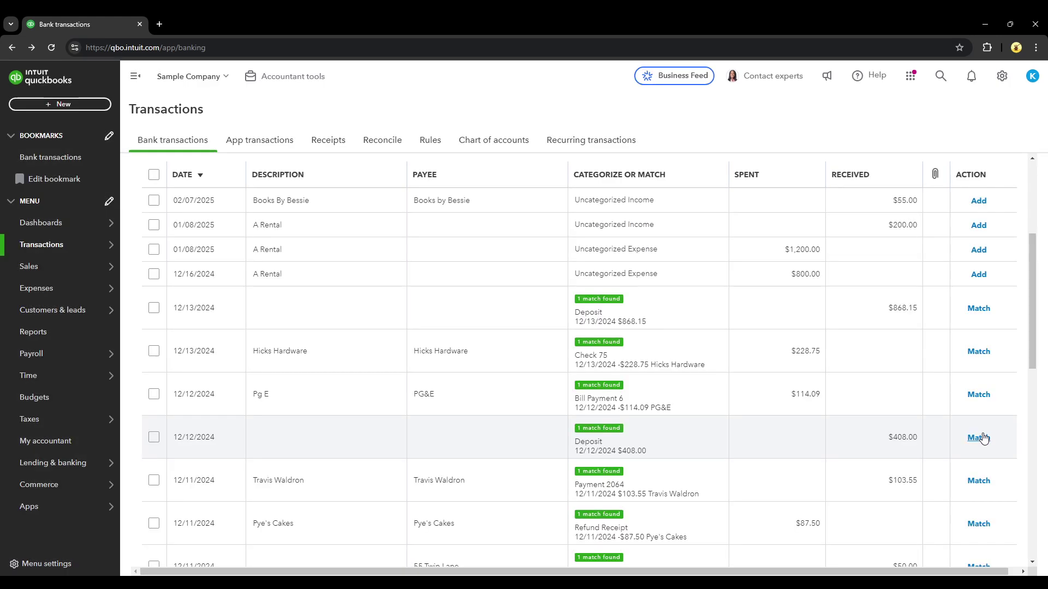
{"action": "scroll", "coordinate": [517, 302], "scroll_direction": "up", "scroll_amount": 3}
{"action": "left_click", "coordinate": [282, 314]}
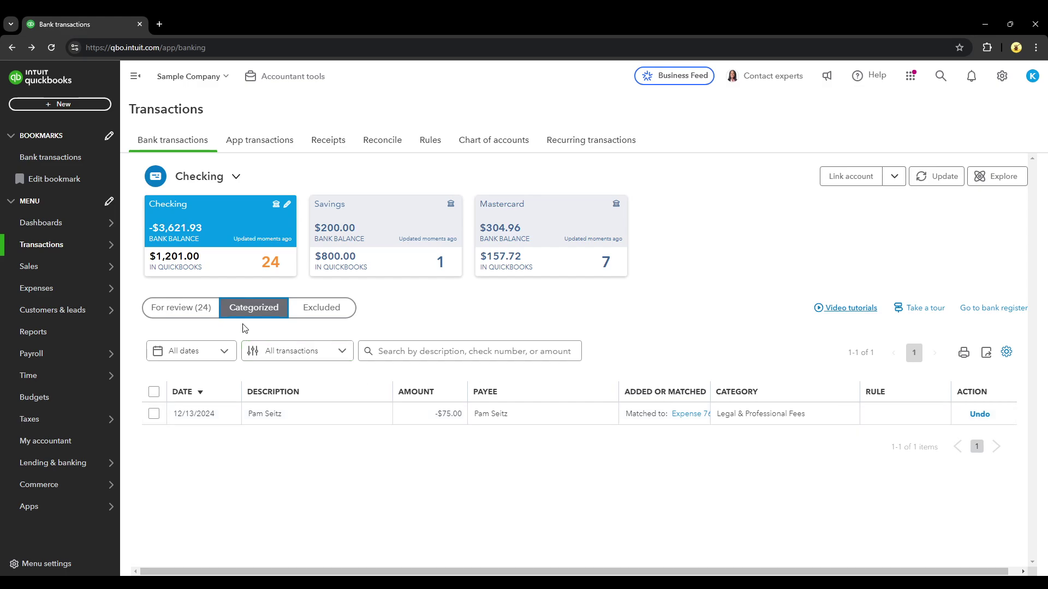
{"action": "mouse_move", "coordinate": [762, 413]}
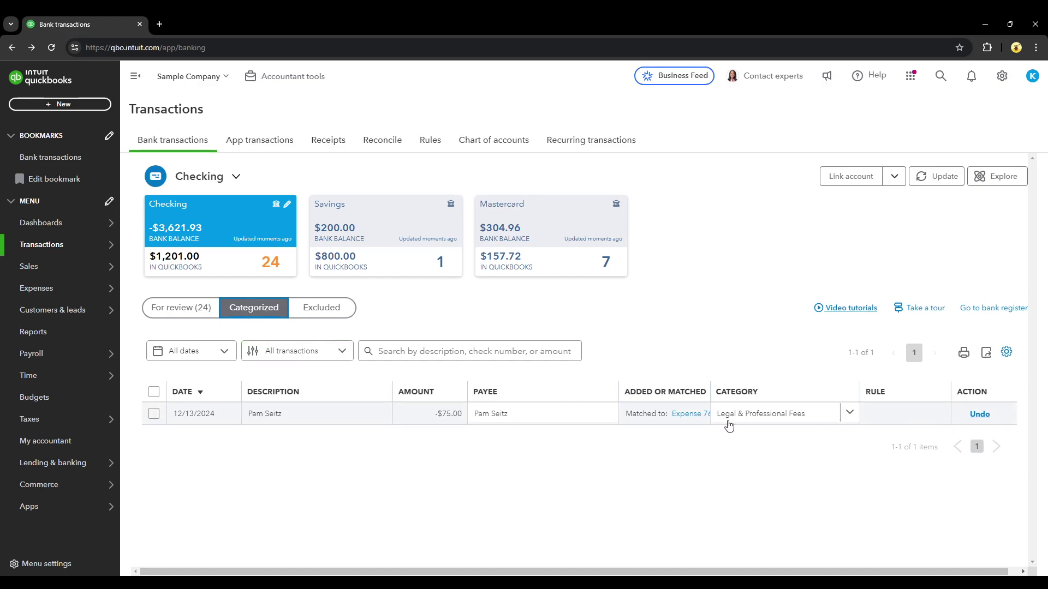
{"action": "left_click", "coordinate": [690, 416]}
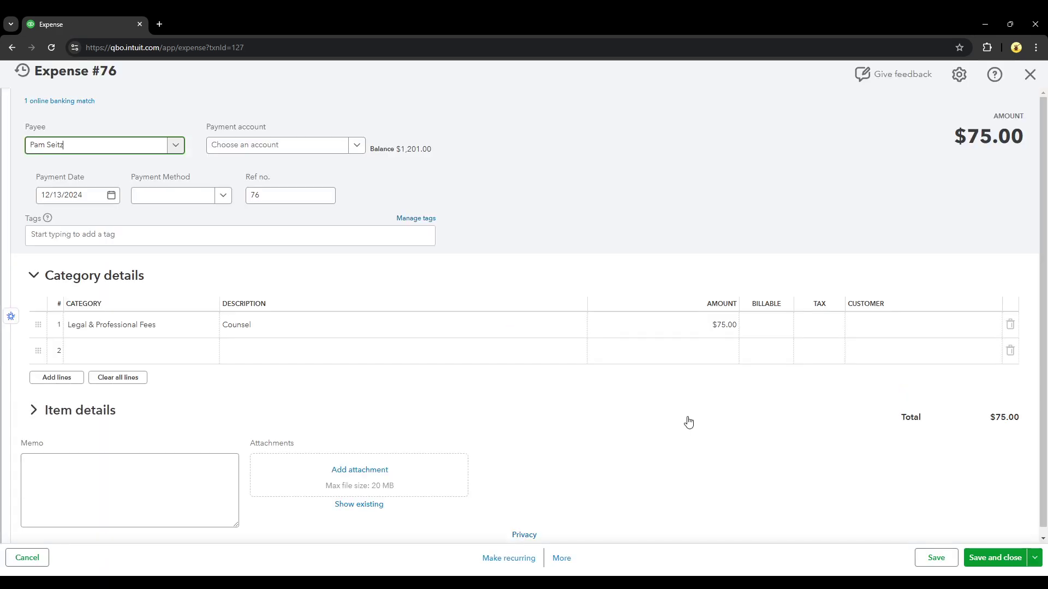